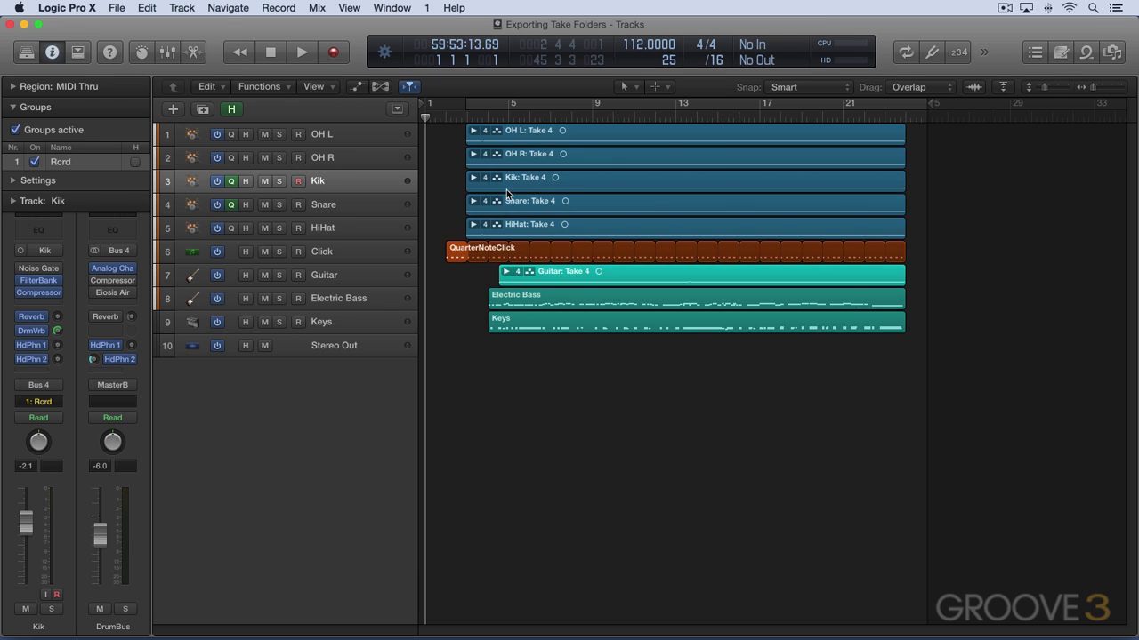
# Step: Audition guitar Takes 6, 4 and 1 in the take folder, leaving Take 1 active
pyautogui.click(519, 273)
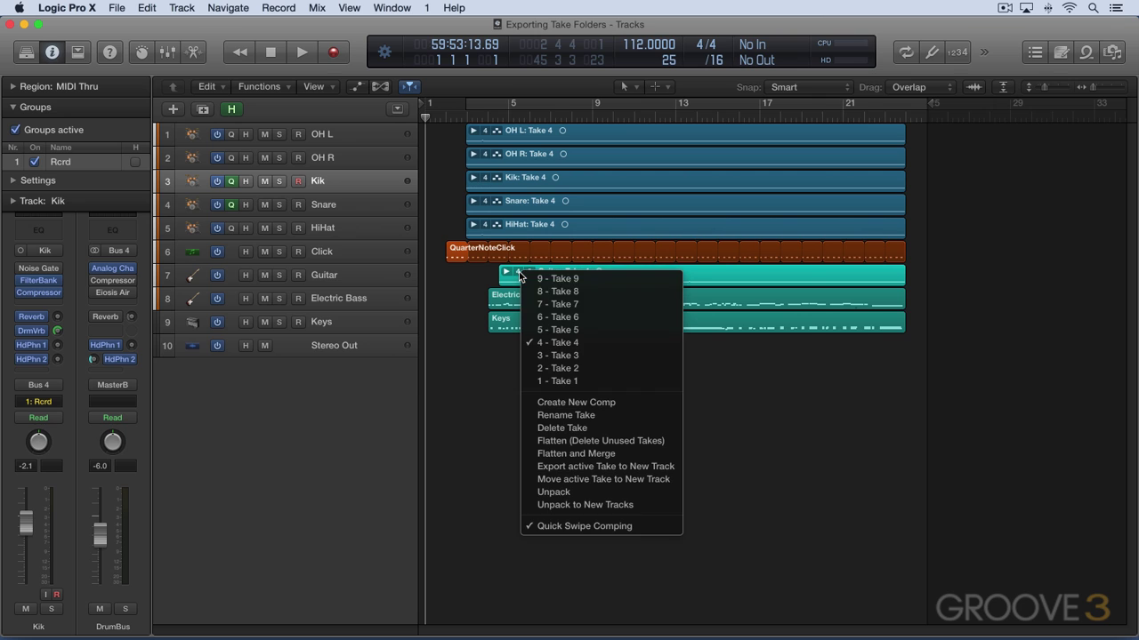
pyautogui.click(557, 316)
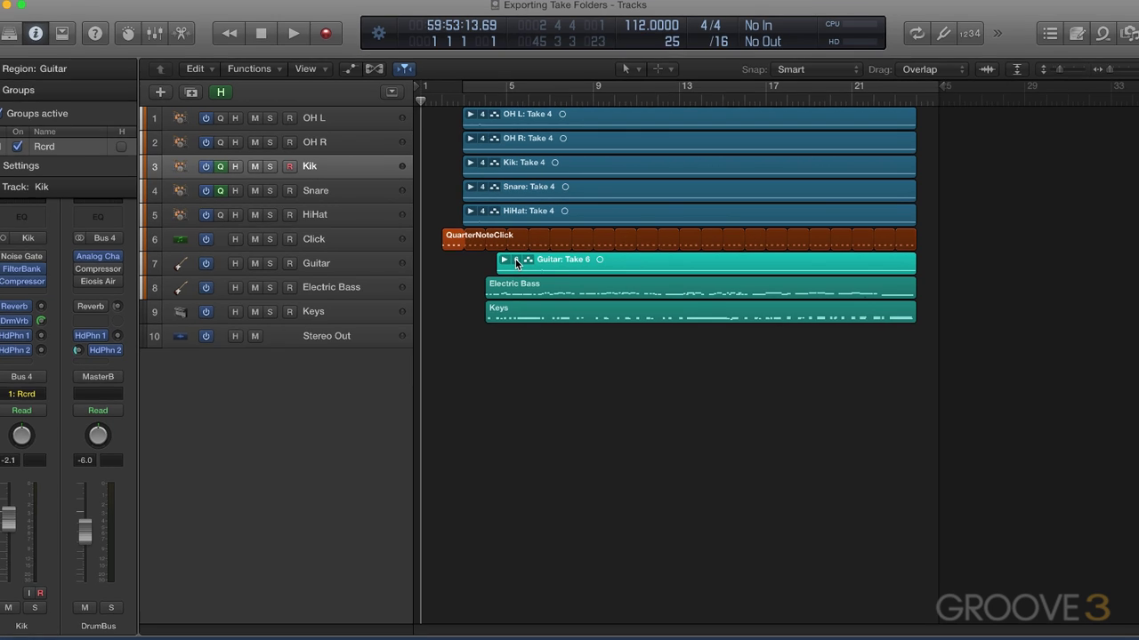
pyautogui.click(517, 275)
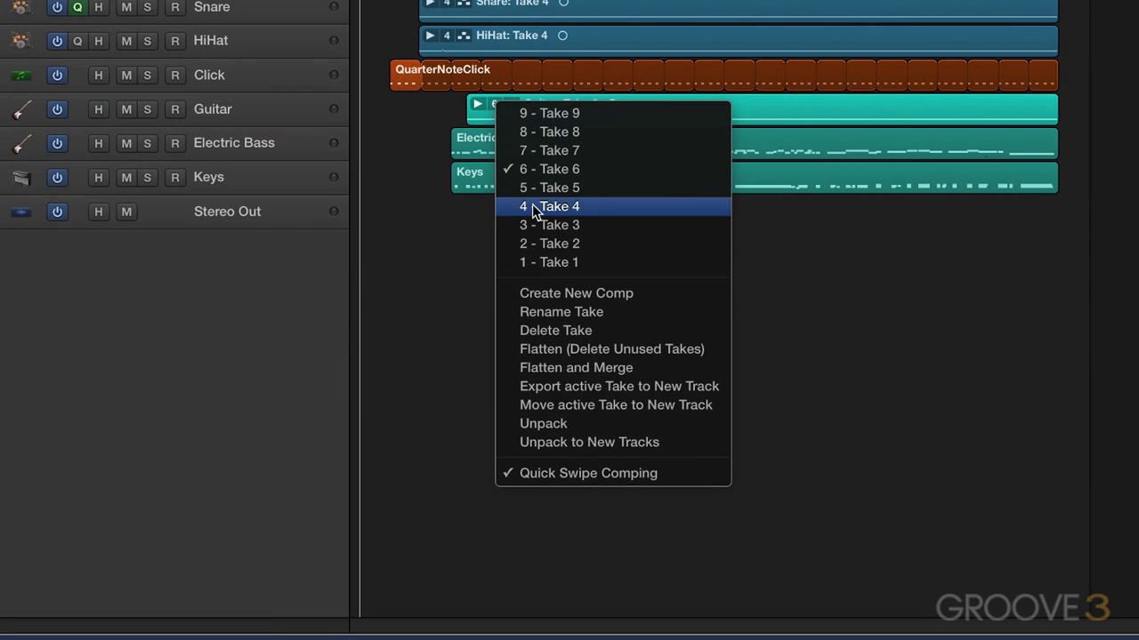
pyautogui.click(533, 205)
pyautogui.click(493, 101)
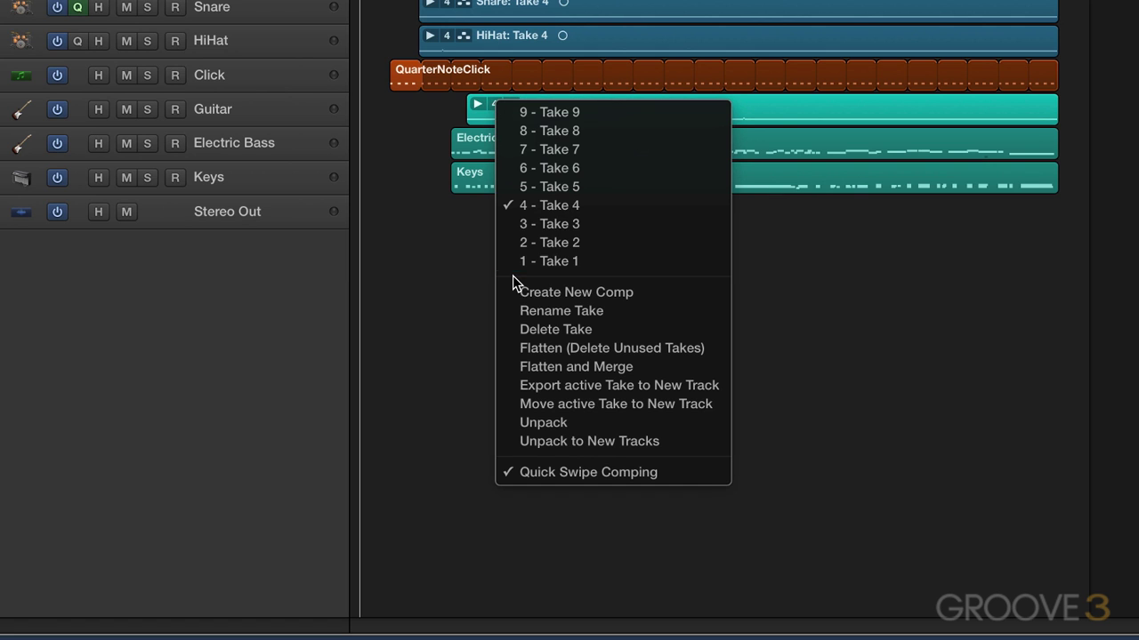
pyautogui.click(526, 260)
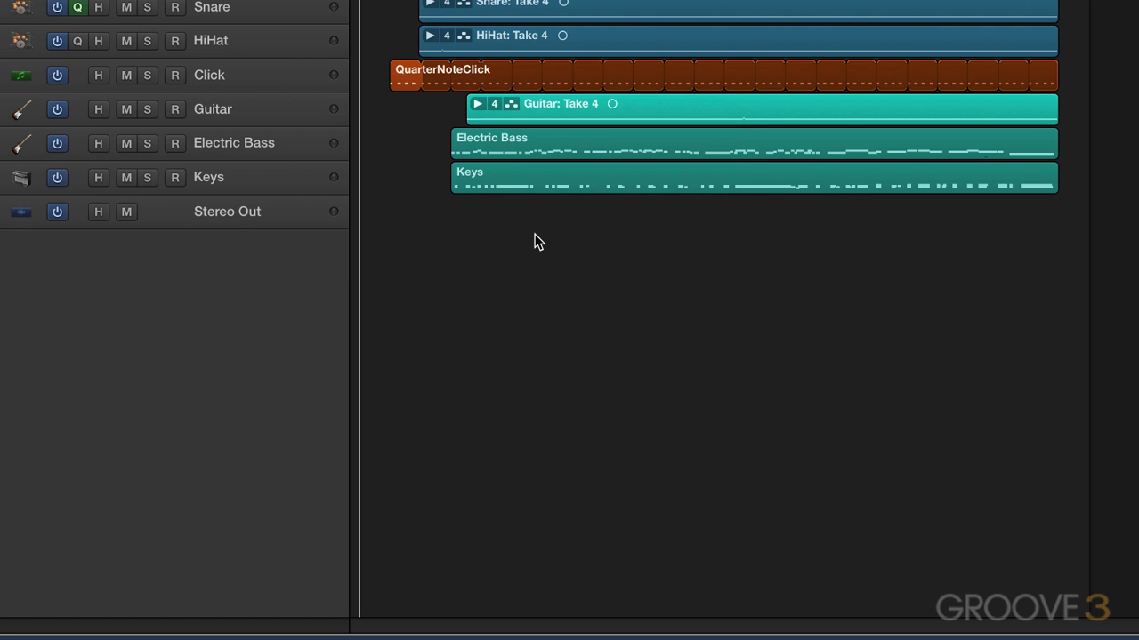
pyautogui.click(494, 103)
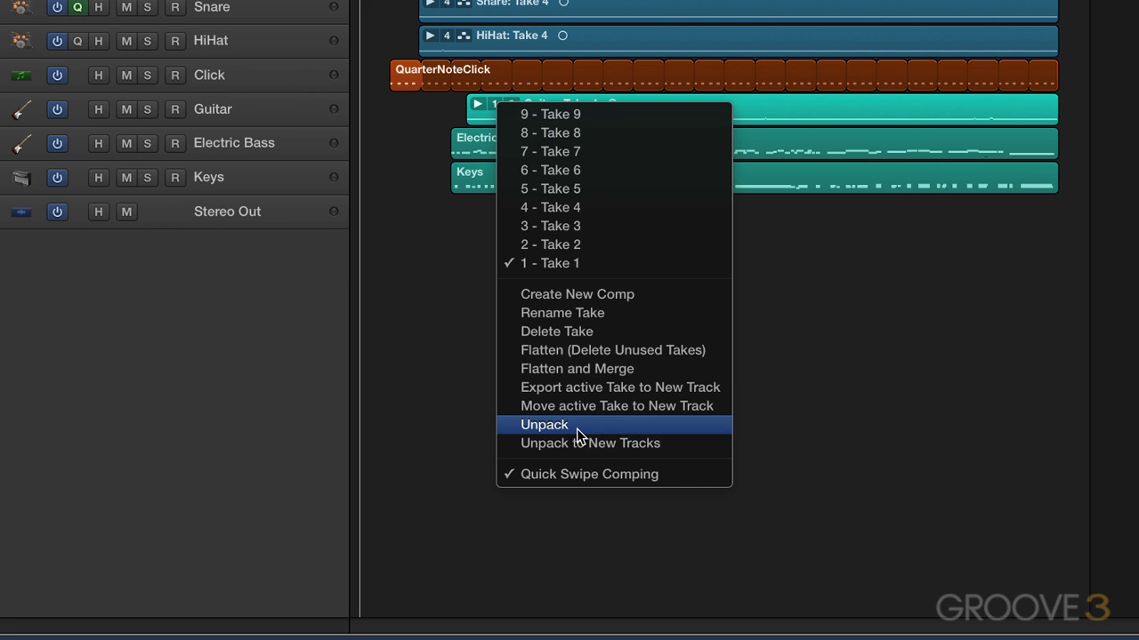
# Step: Unpack the take folder onto separate Guitar tracks and expand the Track inspector settings
pyautogui.click(553, 427)
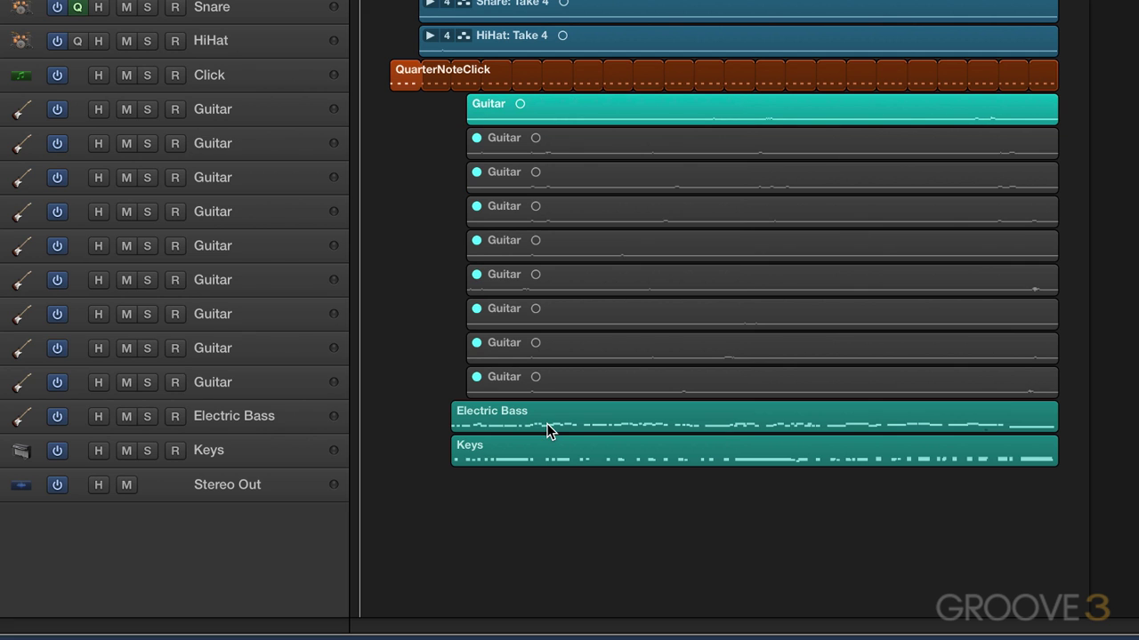
pyautogui.click(220, 109)
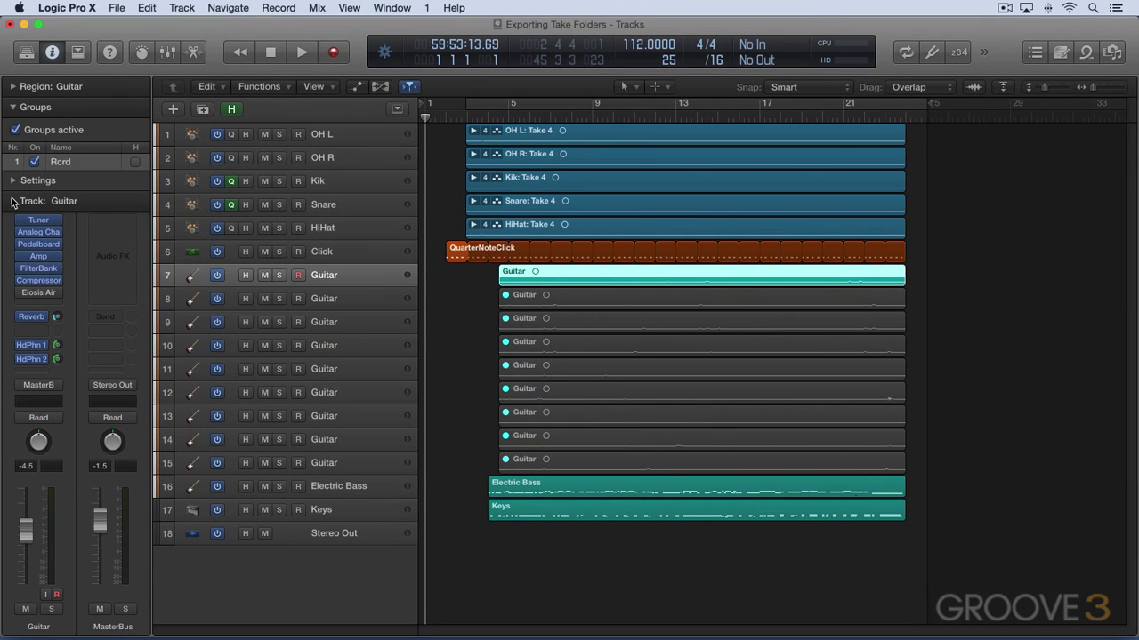
pyautogui.click(12, 201)
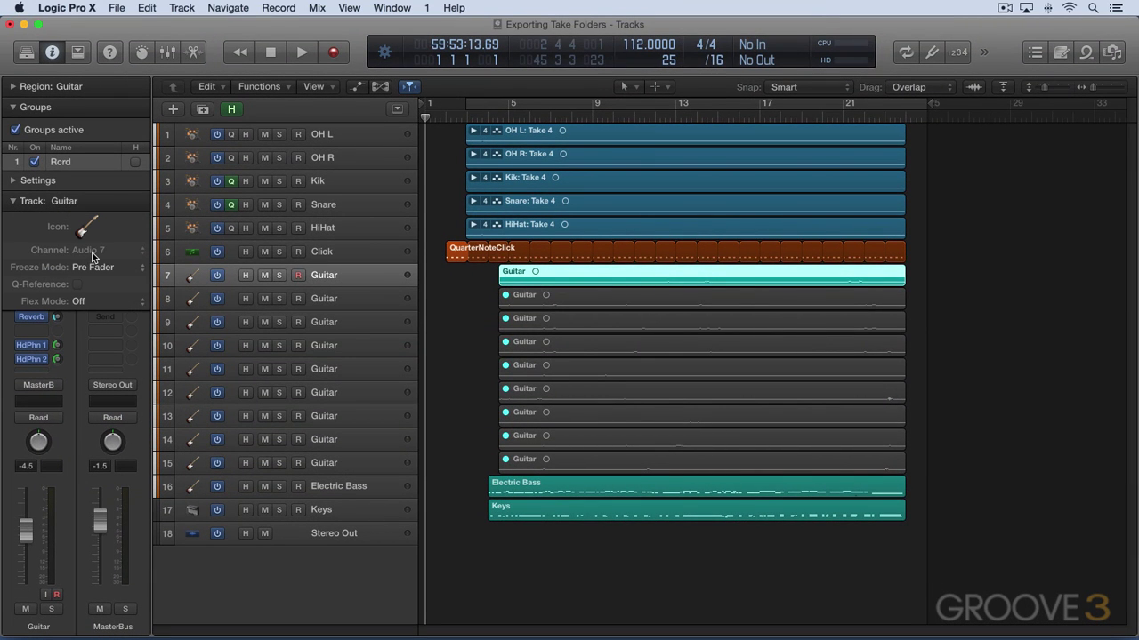
pyautogui.click(317, 298)
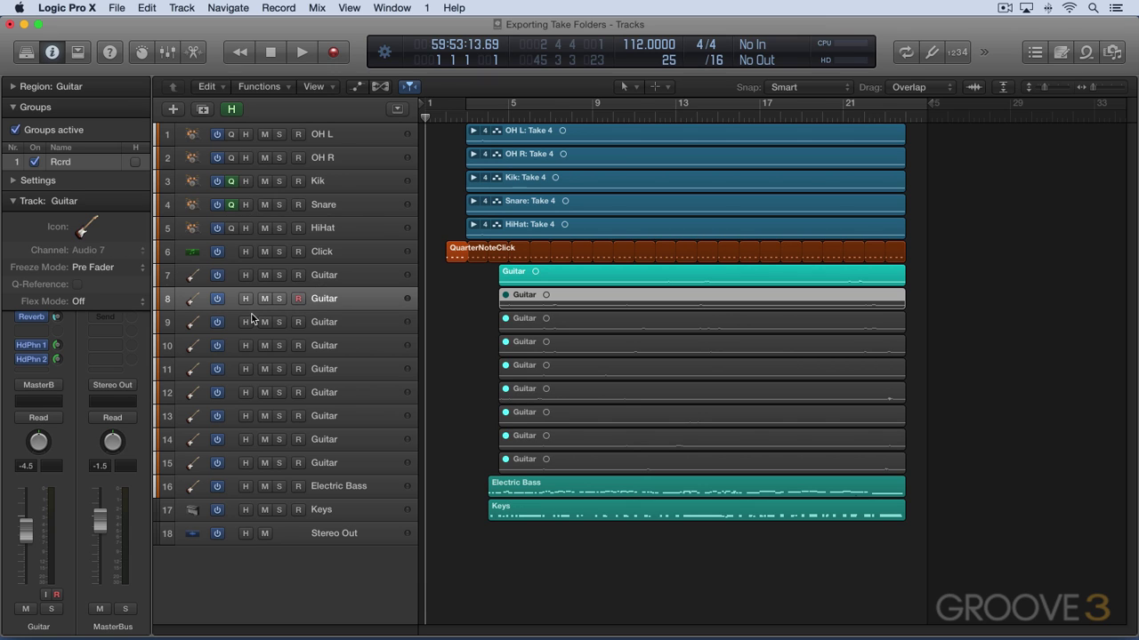
pyautogui.click(331, 328)
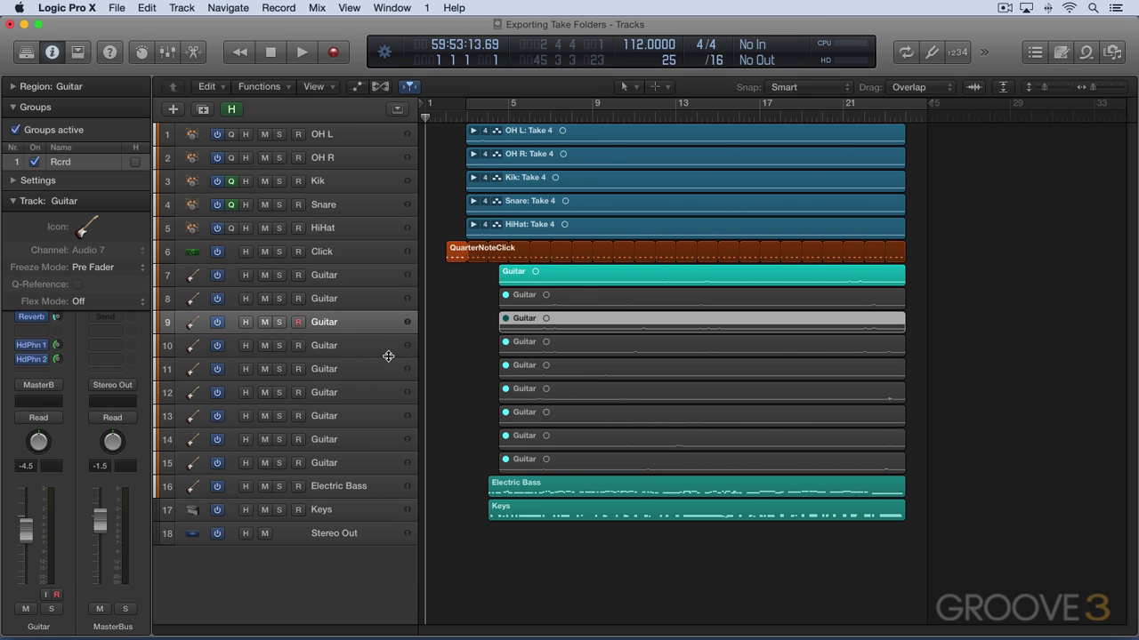
# Step: Toggle mute with Ctrl-M on the track 11 and 14 guitar regions, then re-mute them
pyautogui.click(546, 297)
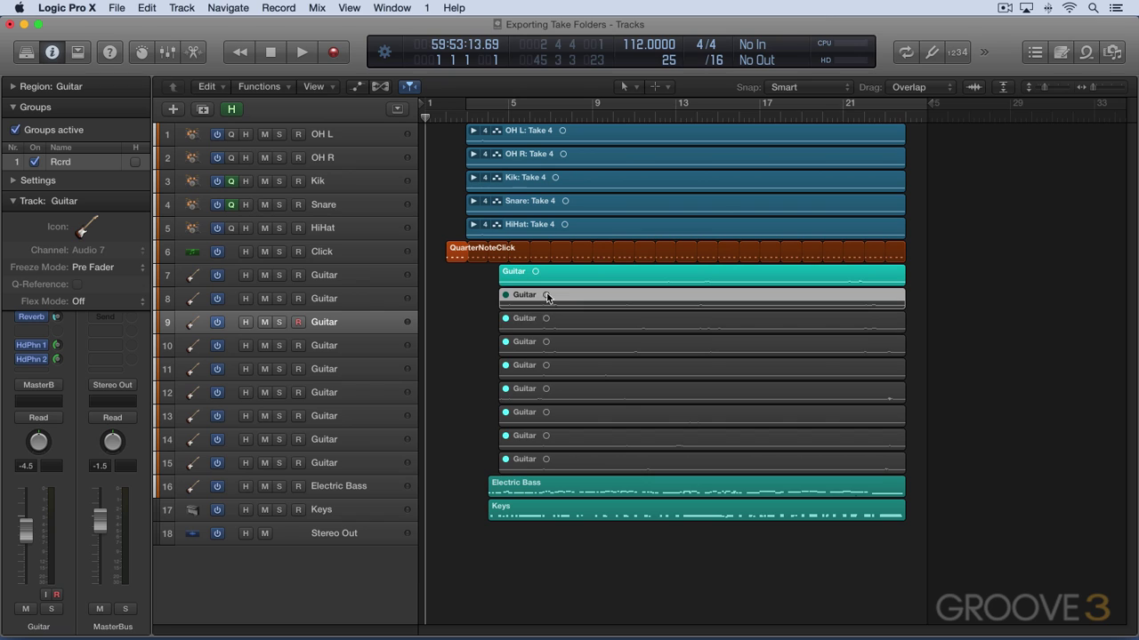
pyautogui.click(532, 373)
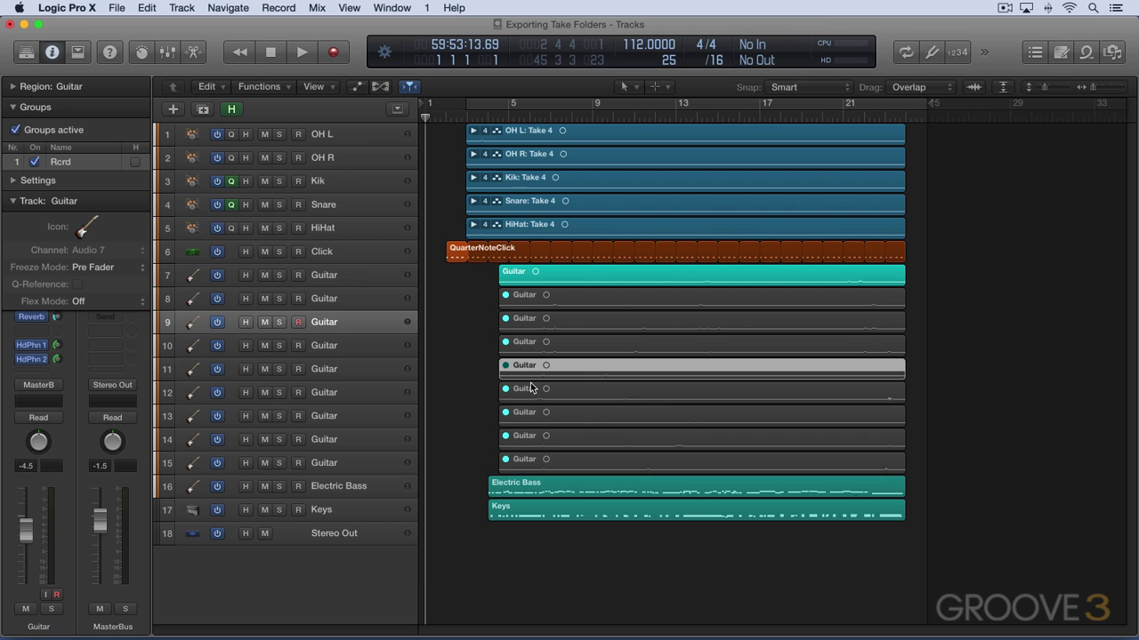
pyautogui.hotkey('ctrl', 'm')
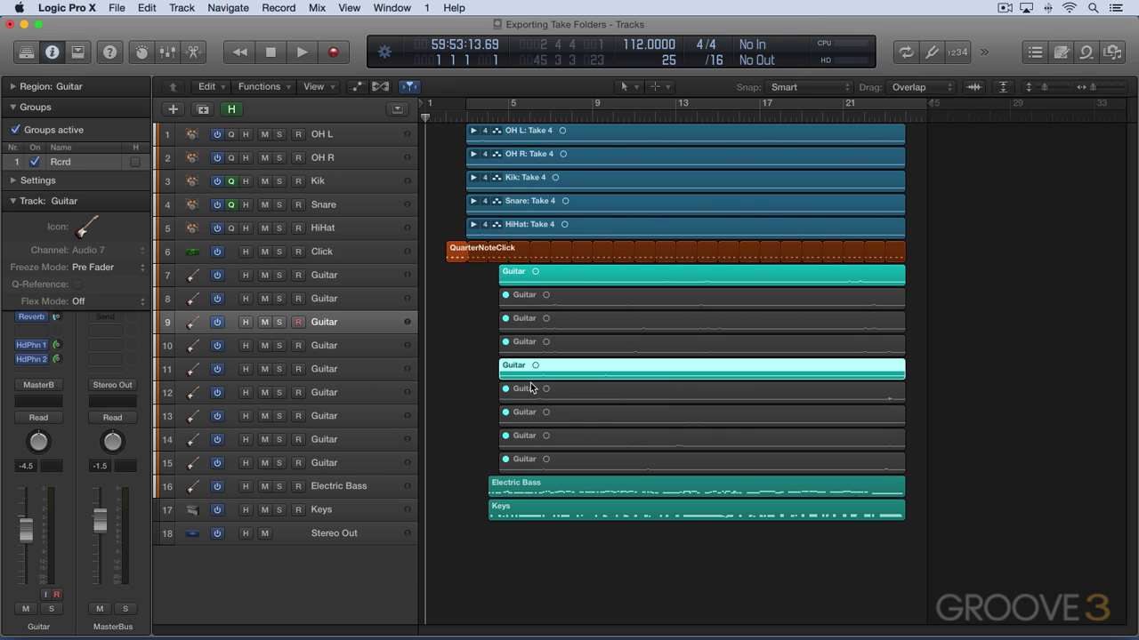
pyautogui.click(574, 434)
pyautogui.hotkey('ctrl', 'm')
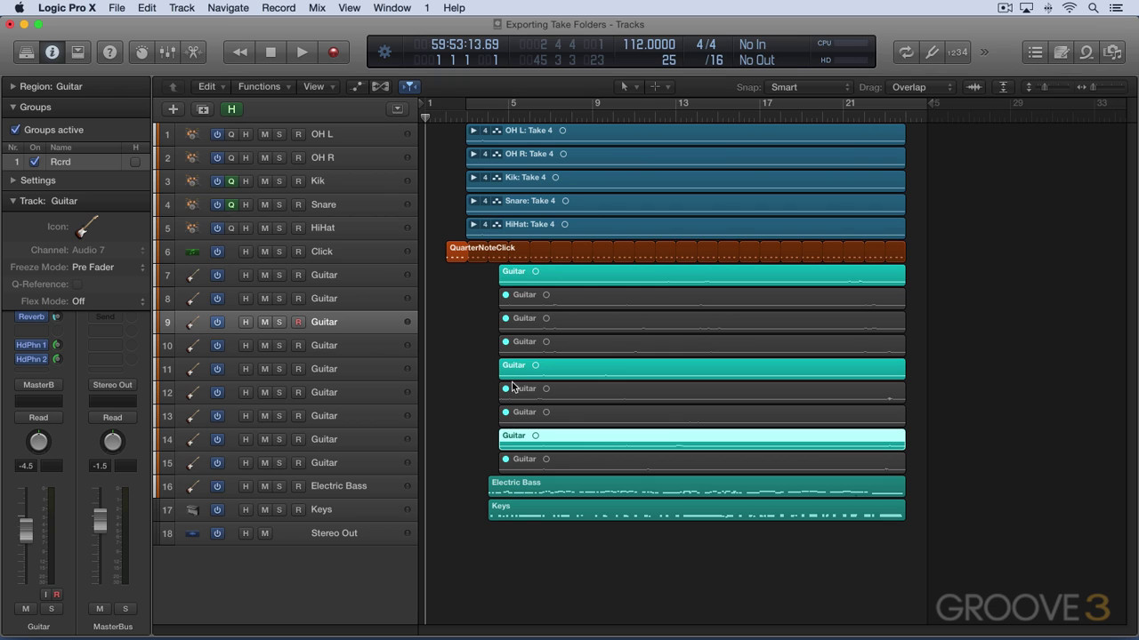
pyautogui.hotkey('ctrl', 'm')
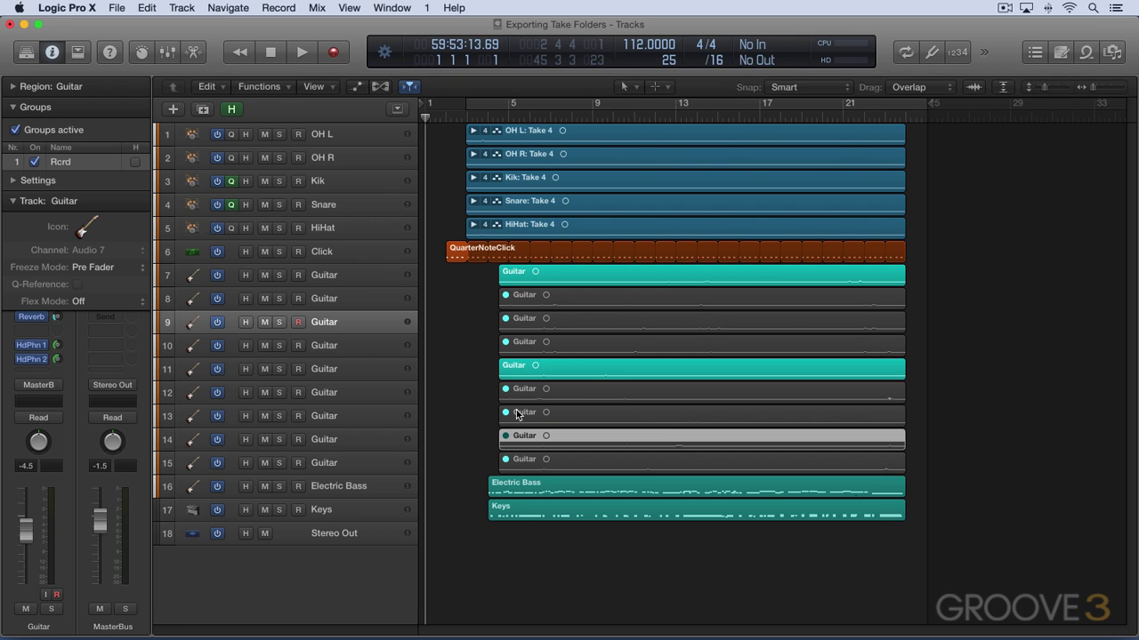
pyautogui.hotkey('ctrl', 'm')
pyautogui.click(557, 365)
pyautogui.hotkey('ctrl', 'm')
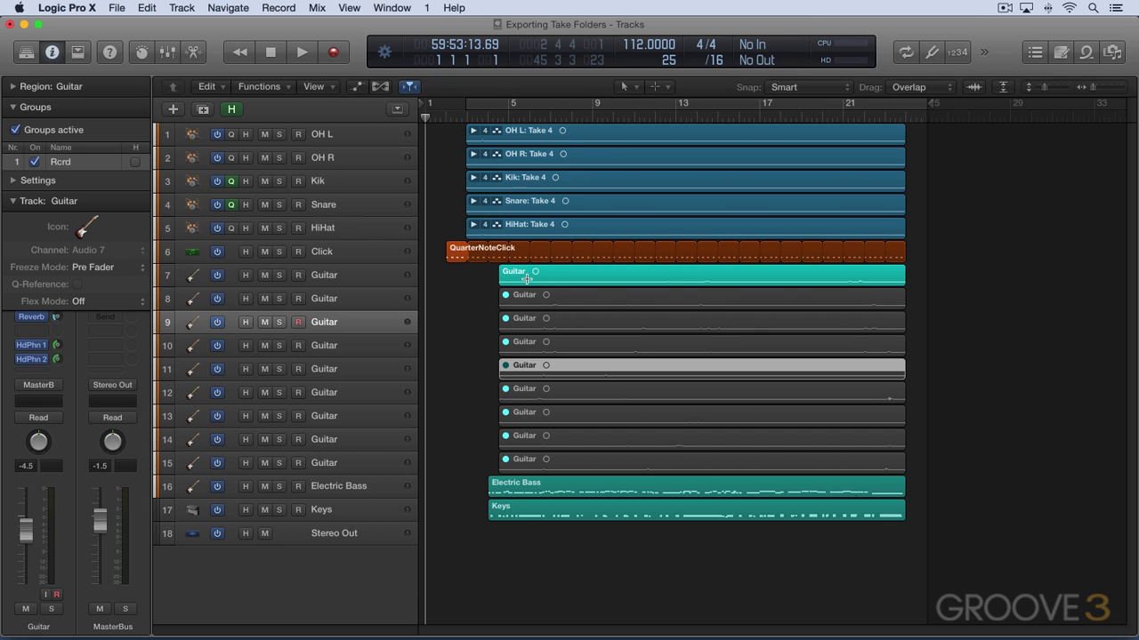
# Step: Undo the unpack and unpack the guitar takes onto new tracks again
pyautogui.press('Down')
pyautogui.press('Down')
pyautogui.press('Down')
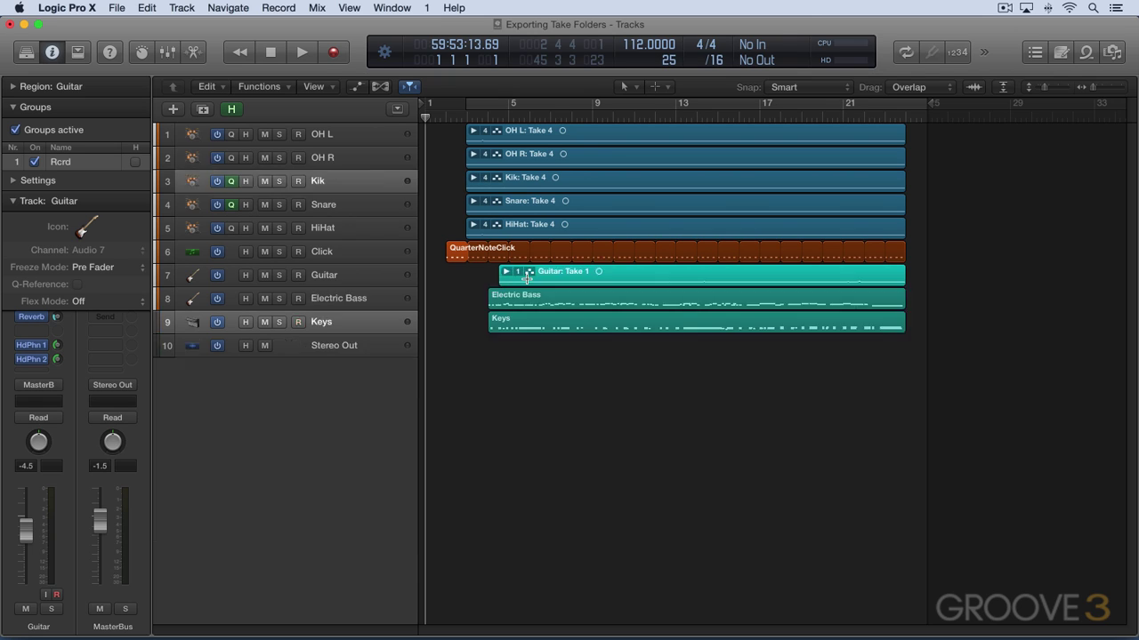
pyautogui.press('ctrl+super+f')
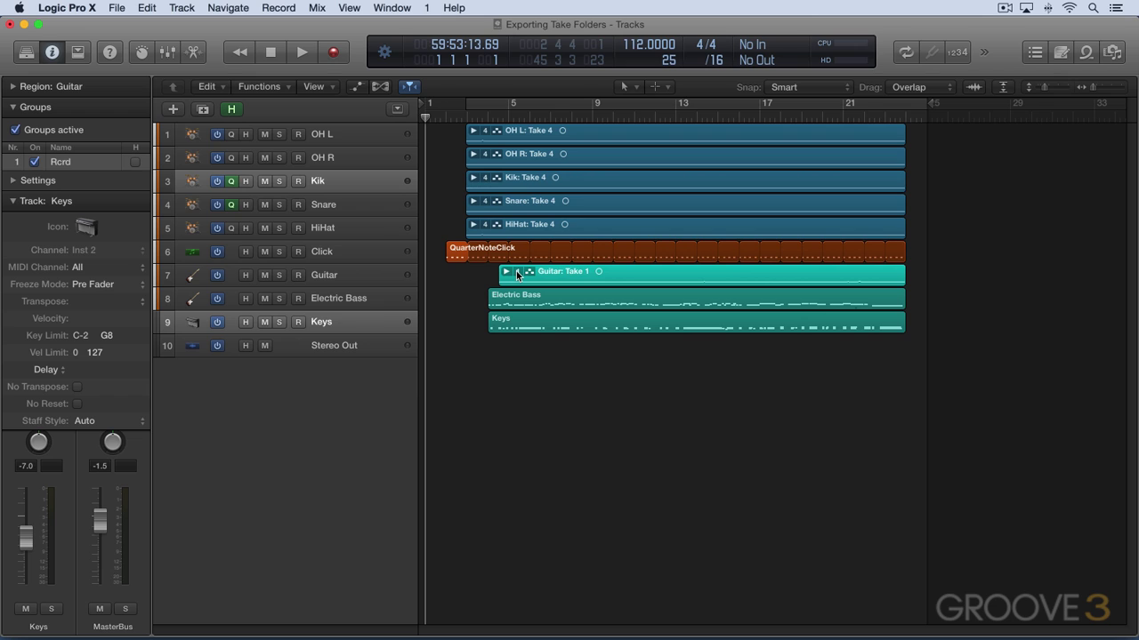
pyautogui.click(517, 271)
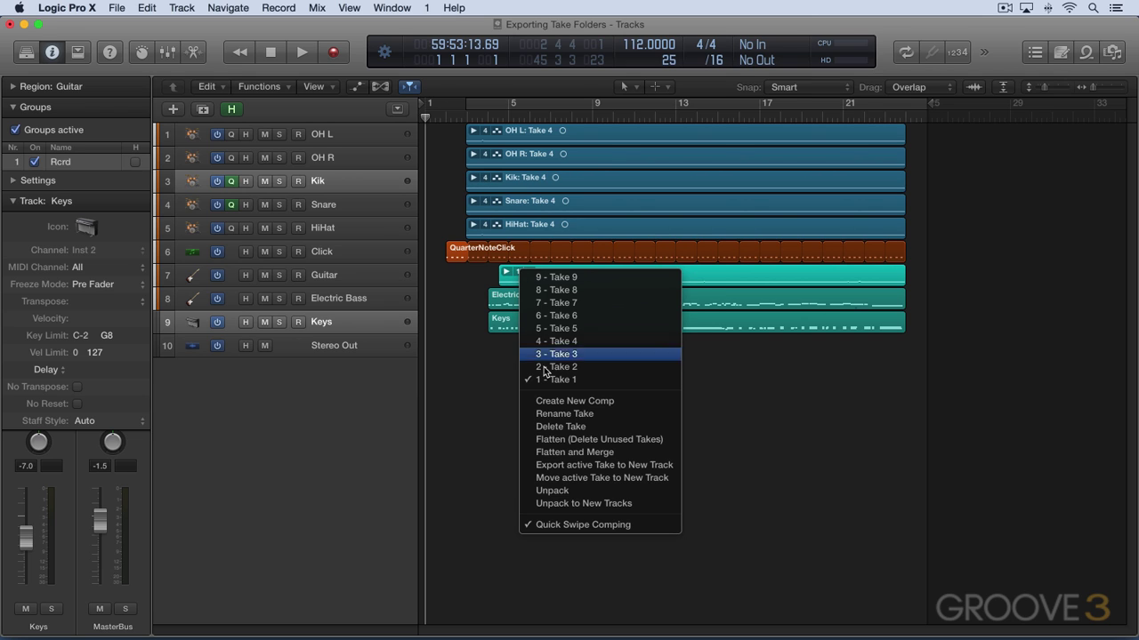
pyautogui.click(608, 509)
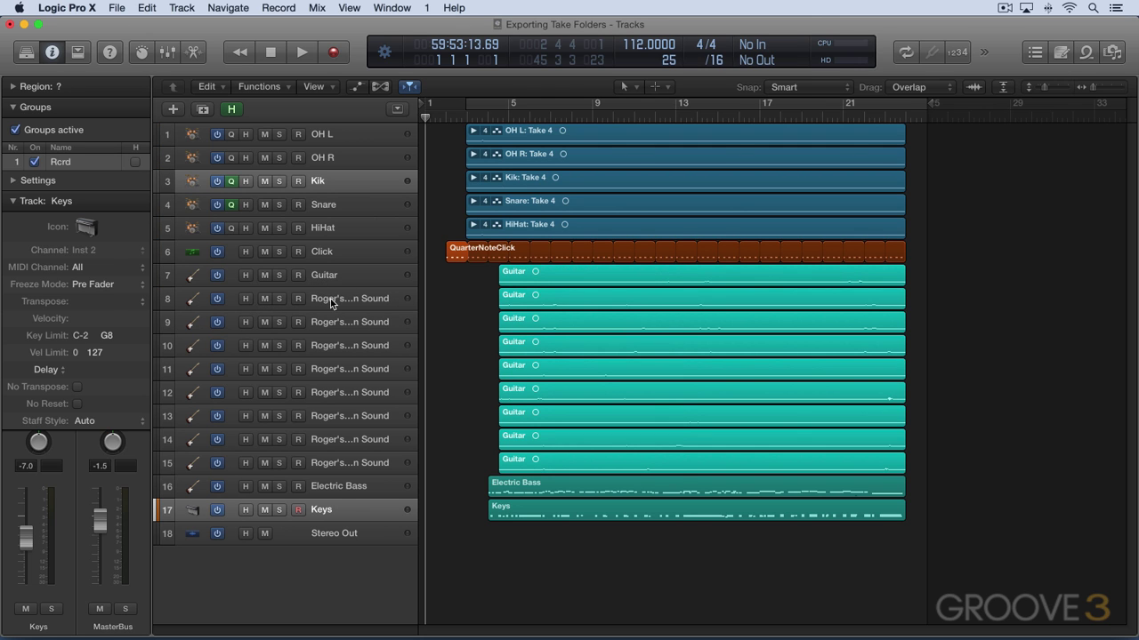
# Step: Widen the track list to show full names and check tracks 9–11
pyautogui.click(334, 302)
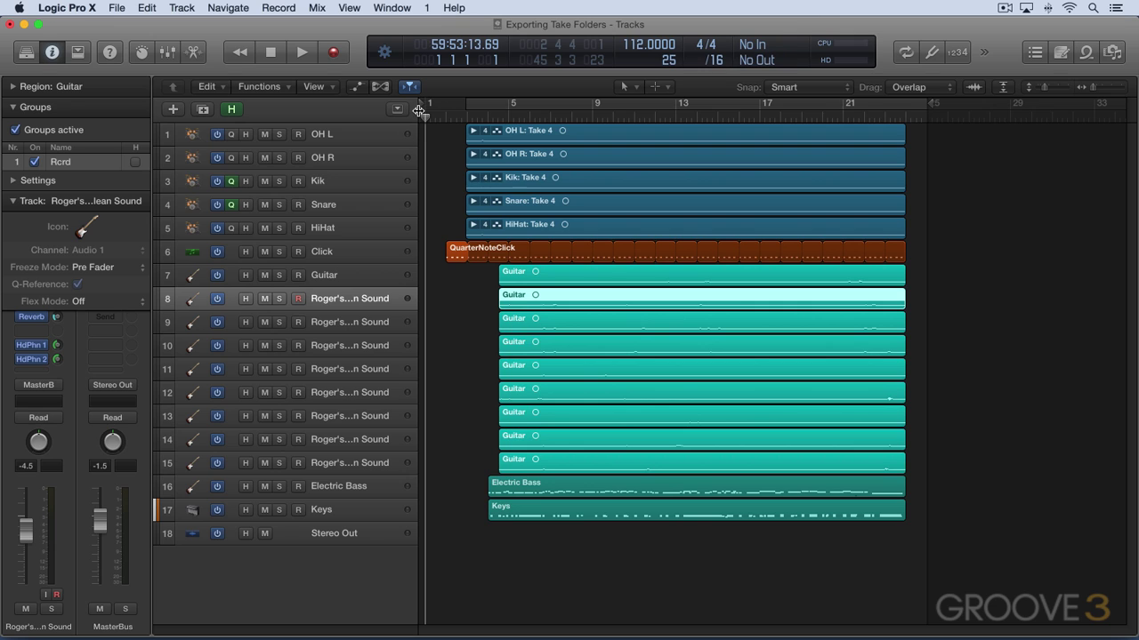
pyautogui.moveTo(414, 109); pyautogui.dragTo(501, 114)
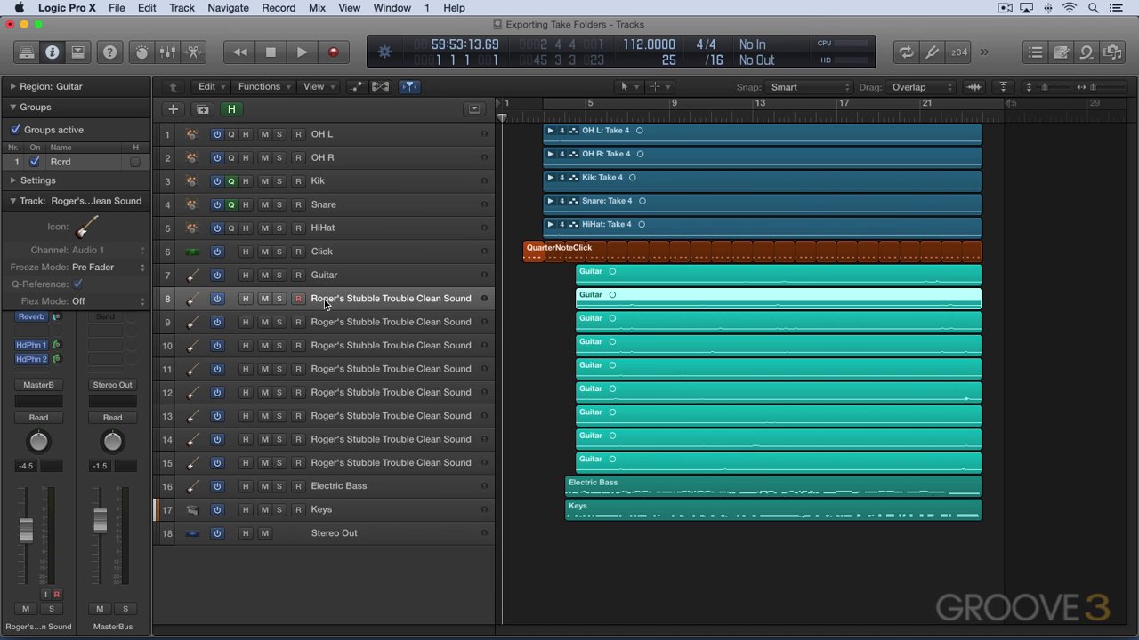
pyautogui.click(365, 323)
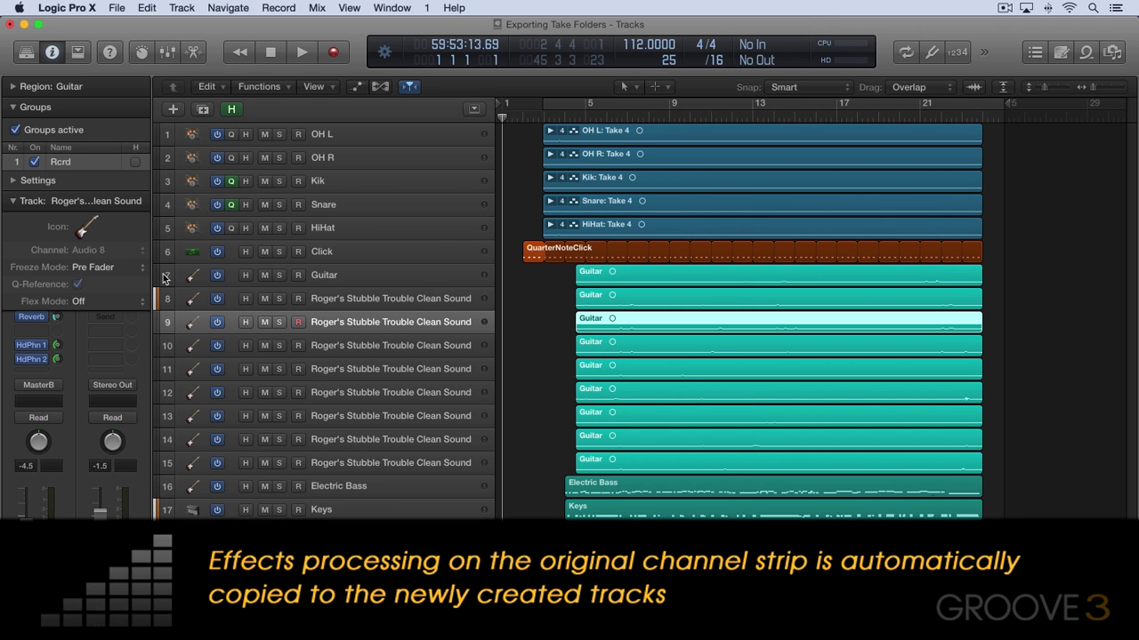
pyautogui.click(372, 348)
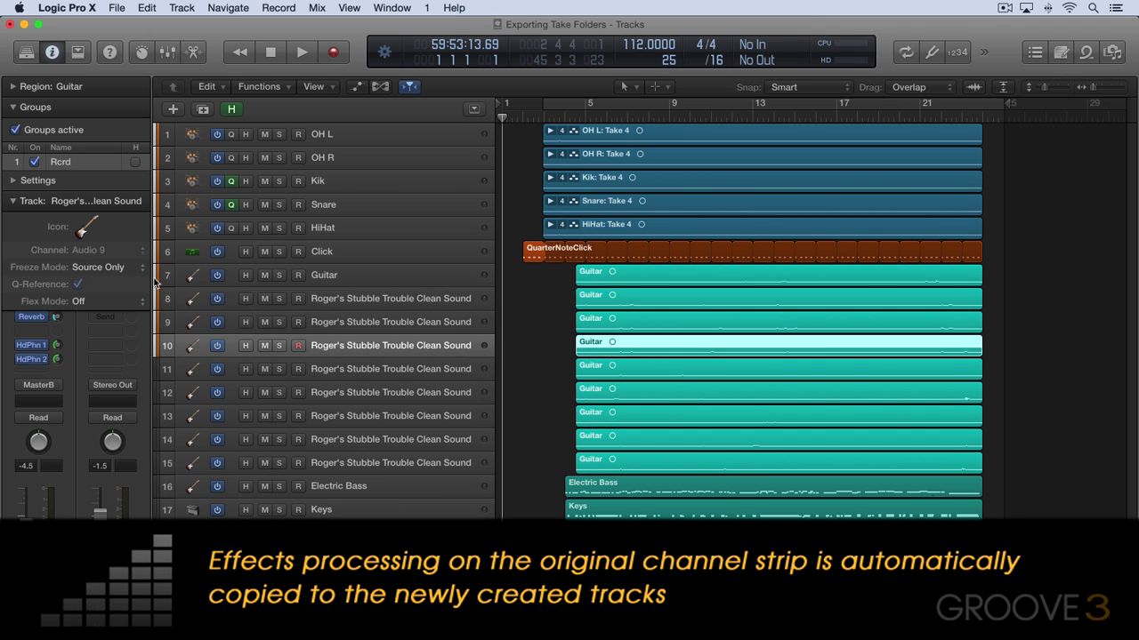
pyautogui.click(365, 369)
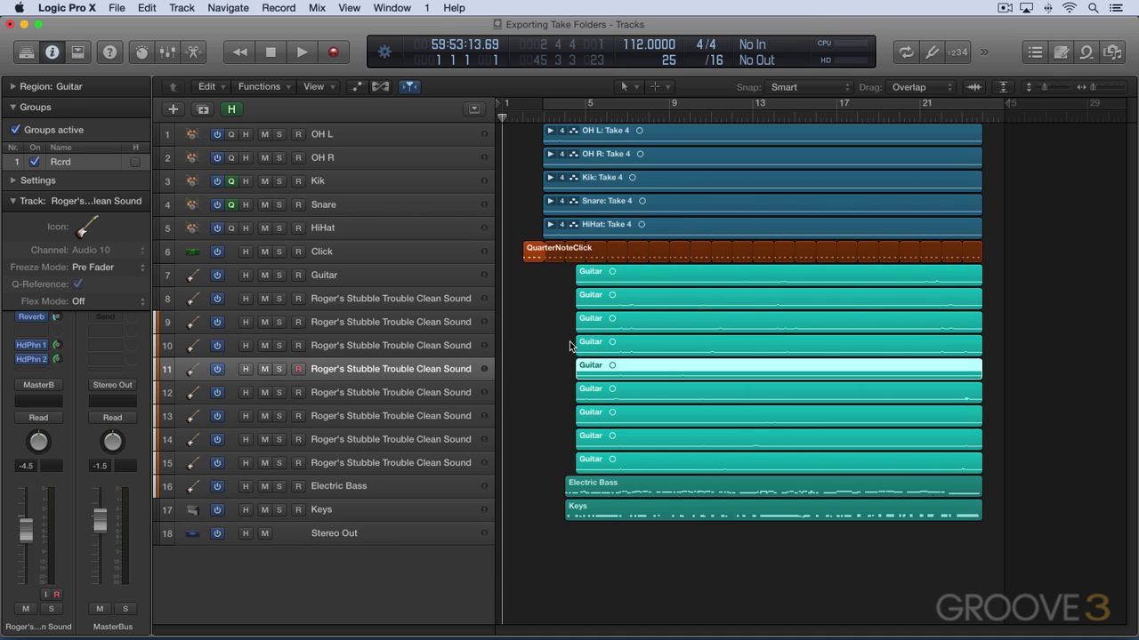
# Step: Export all tracks as AIFF audio files, then return the playhead to the start
pyautogui.press('super+shift+e')
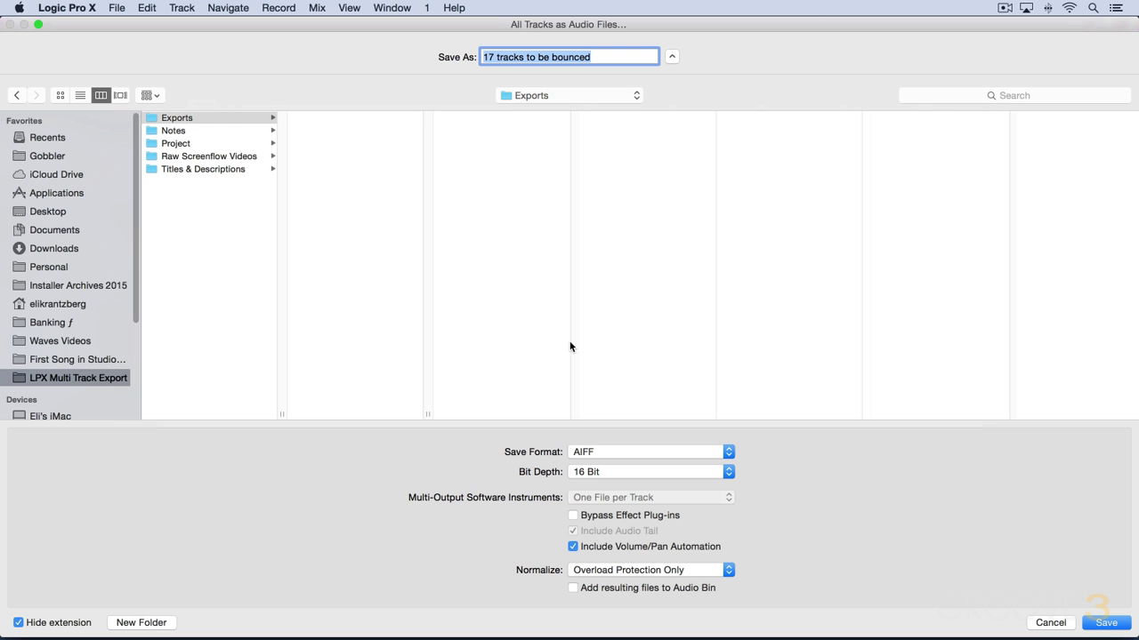
pyautogui.press('Return')
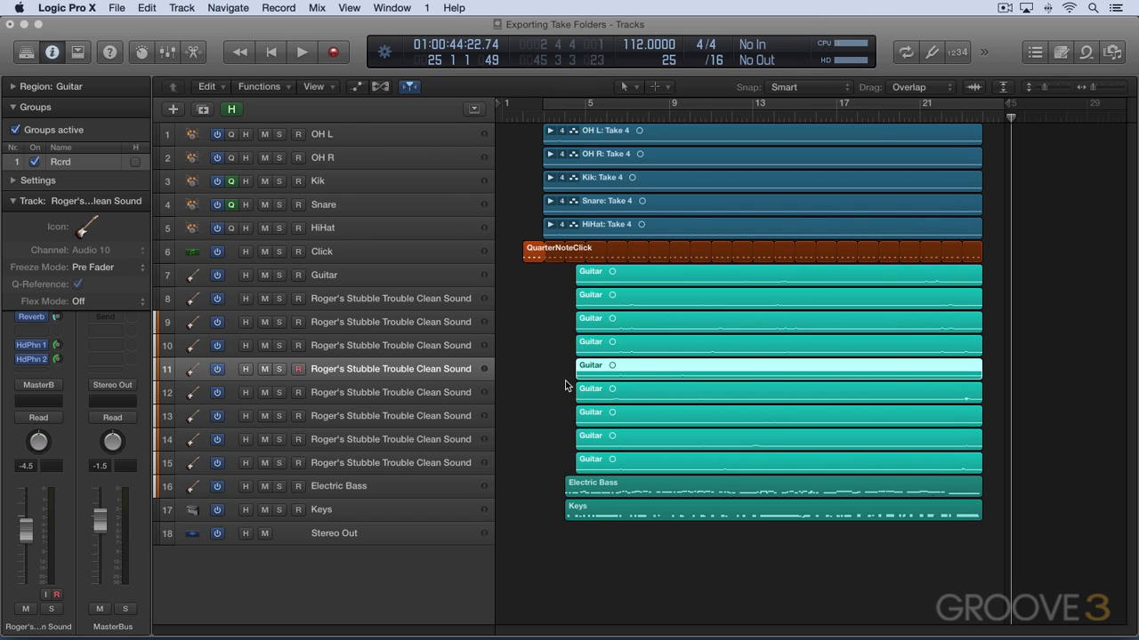
pyautogui.press('Return')
# Step: In Finder, trash all exported files in the Exports folder, then return to Logic Pro X
pyautogui.press('super+Tab')
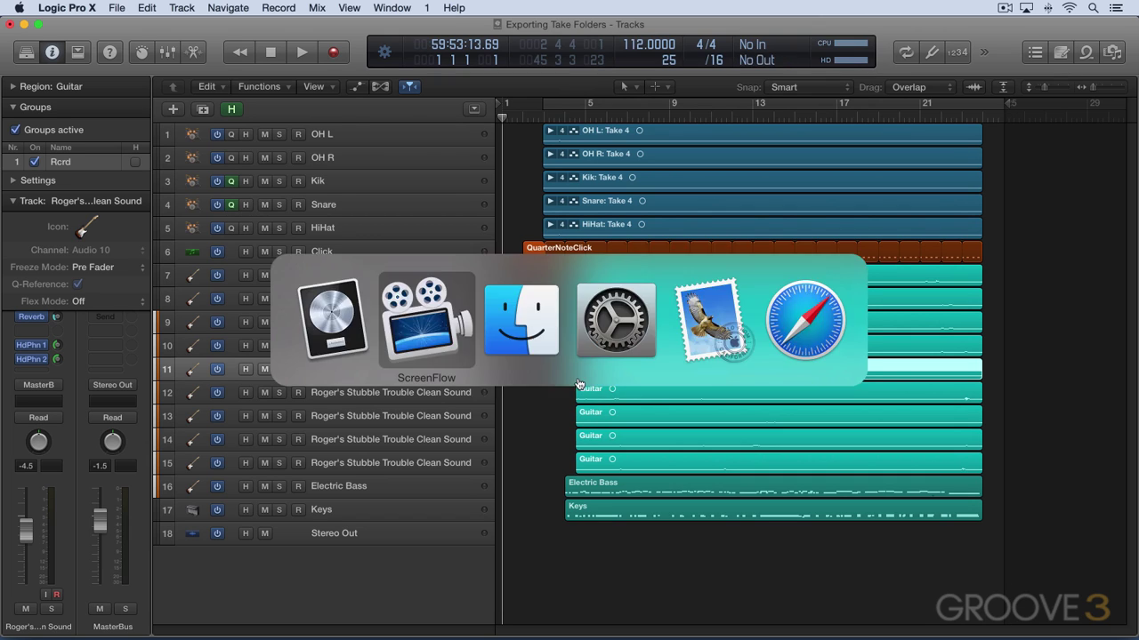
pyautogui.click(532, 347)
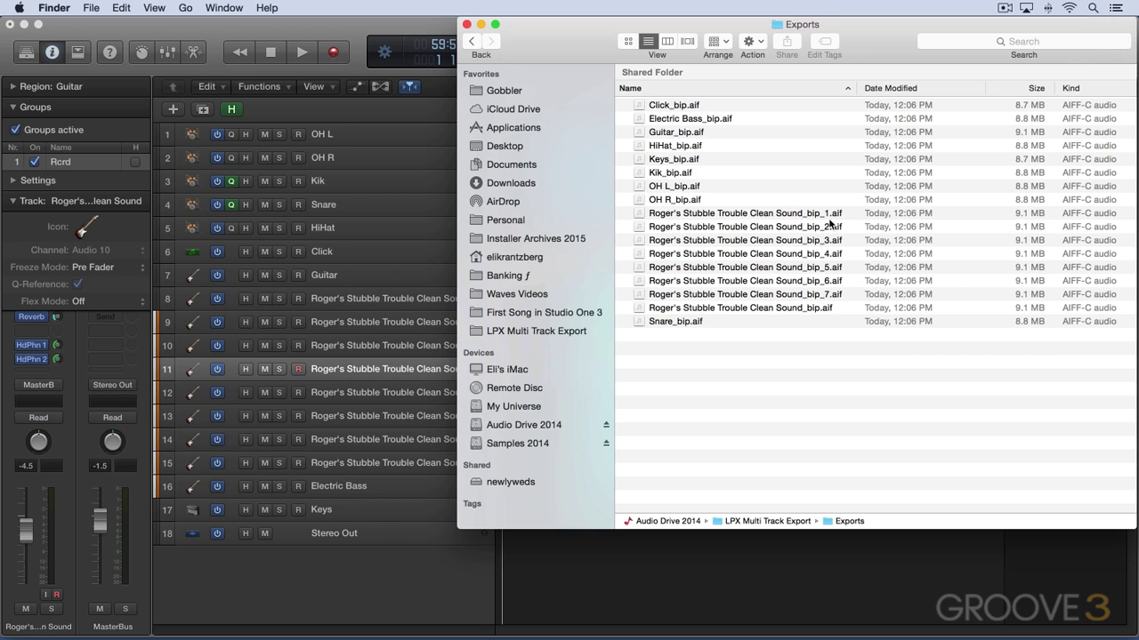
pyautogui.moveTo(716, 365); pyautogui.dragTo(615, 101)
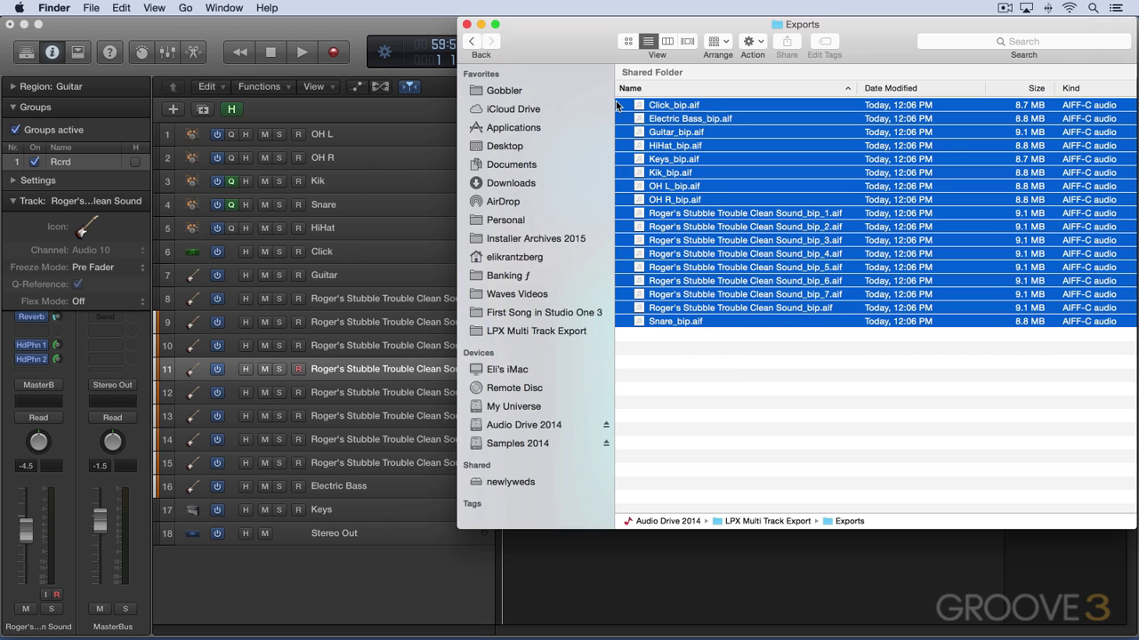
pyautogui.press('super+BackSpace')
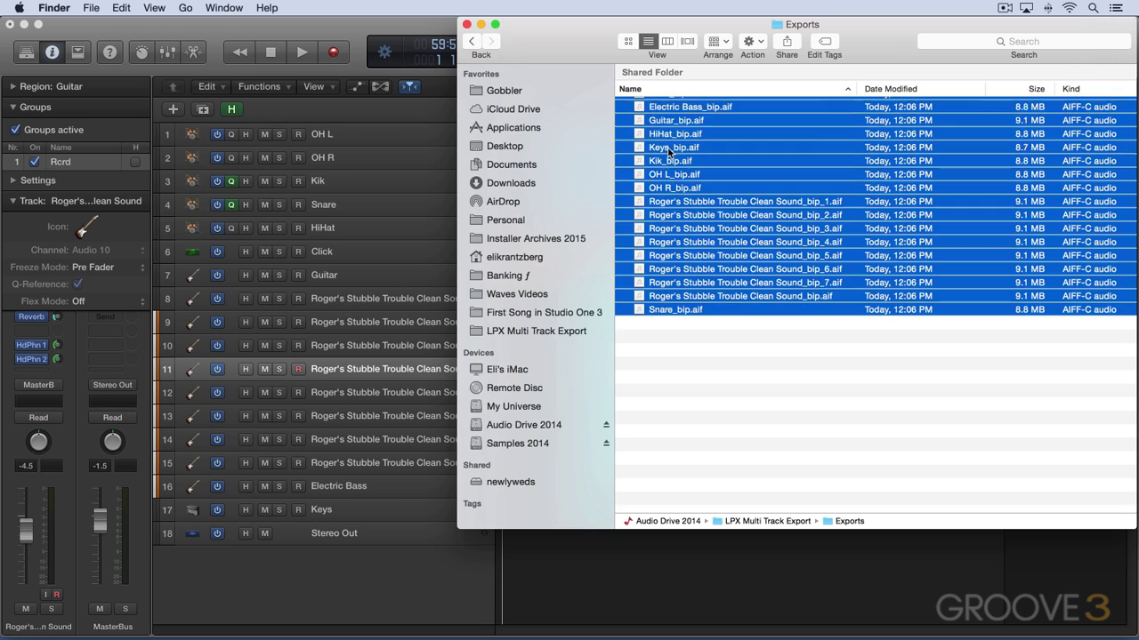
pyautogui.click(376, 600)
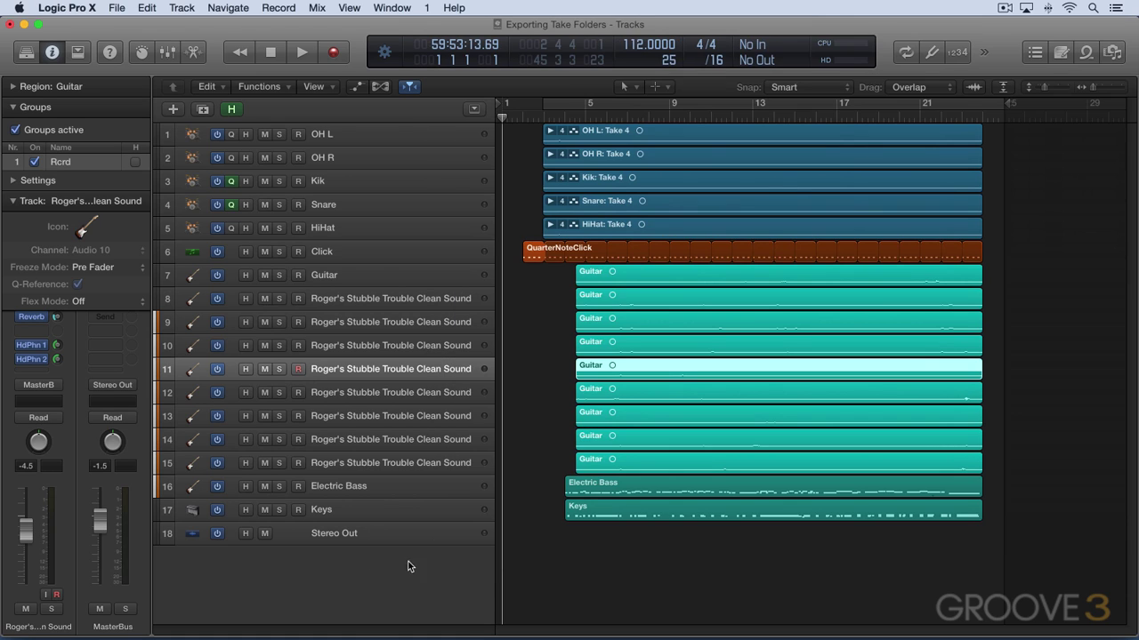
# Step: Rename guitar tracks 7–10 to Gtr1, Gtr2, Gtr3 and Gtr4
pyautogui.doubleClick(329, 276)
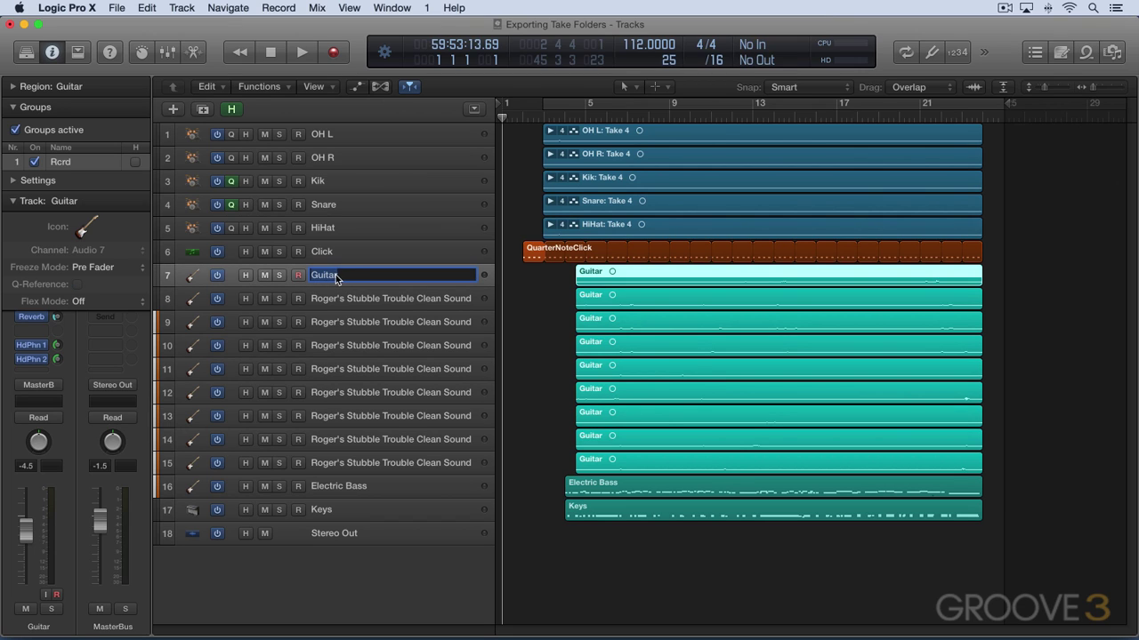
pyautogui.write('Gtr1')
pyautogui.press('Tab')
pyautogui.write('Gtr')
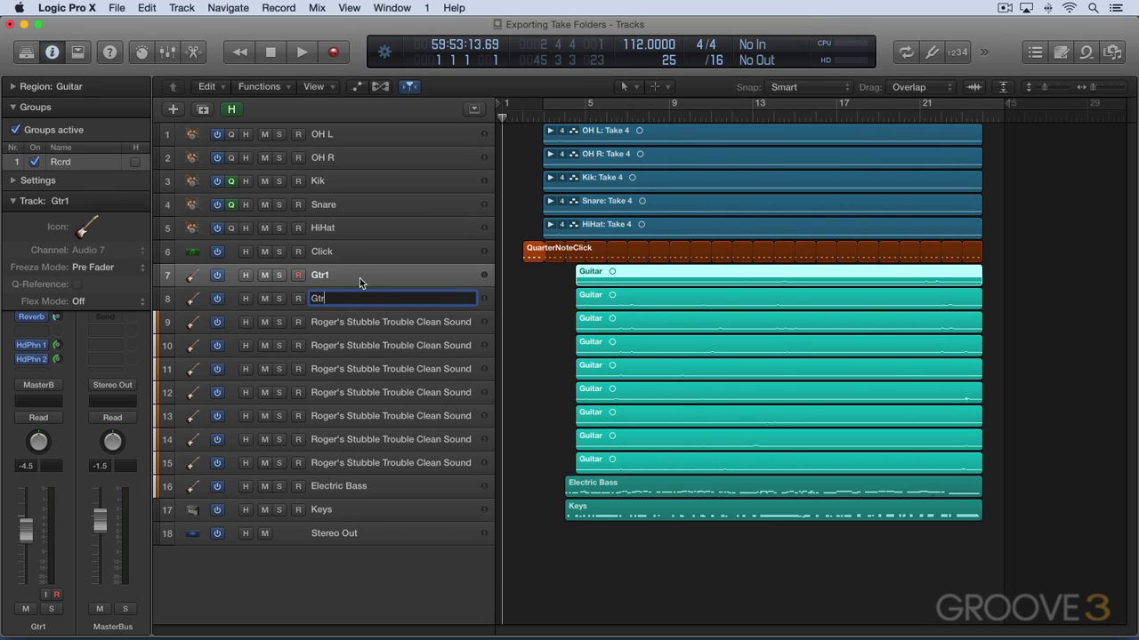
pyautogui.press('super+a')
pyautogui.write('Gtr2')
pyautogui.press('Tab')
pyautogui.write('Gtr')
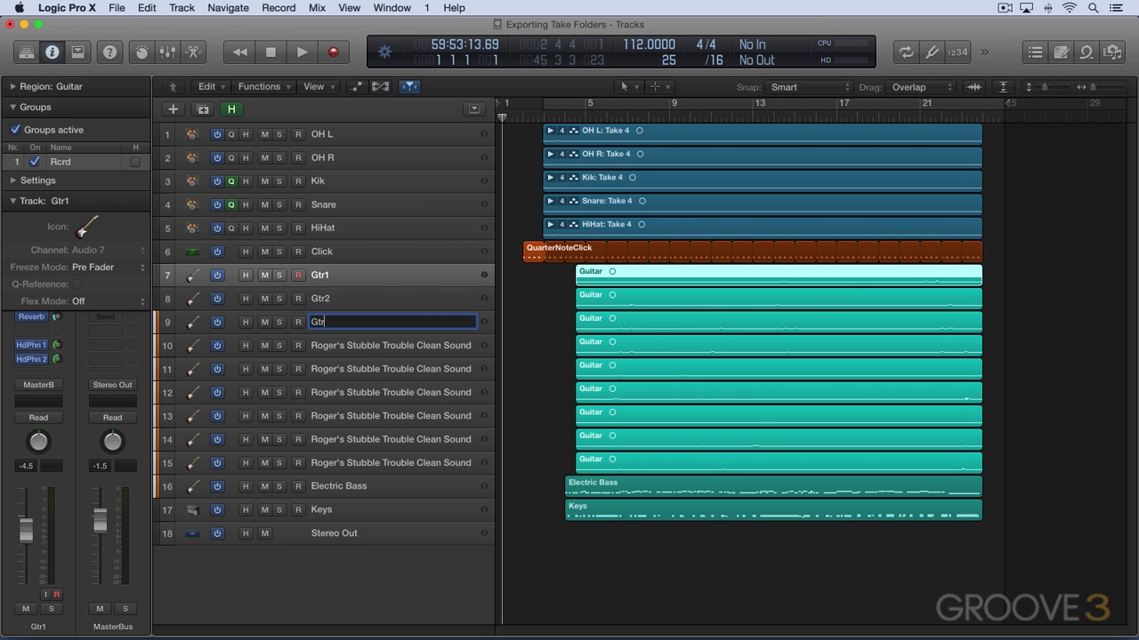
pyautogui.write('3')
pyautogui.press('Tab')
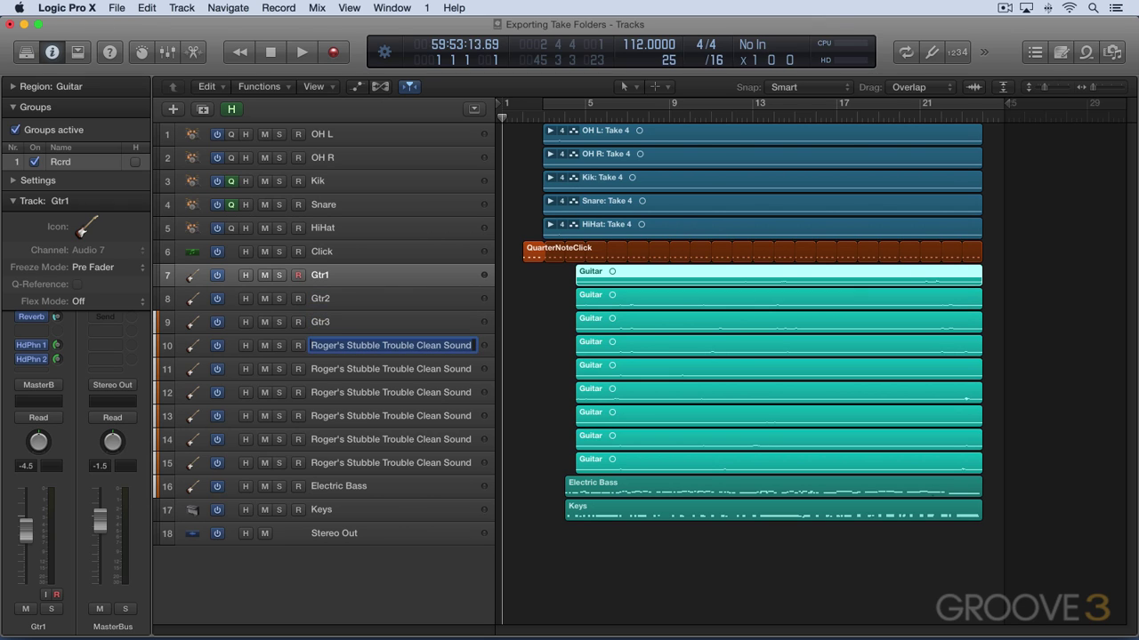
pyautogui.write('Gtr4')
pyautogui.press('Tab')
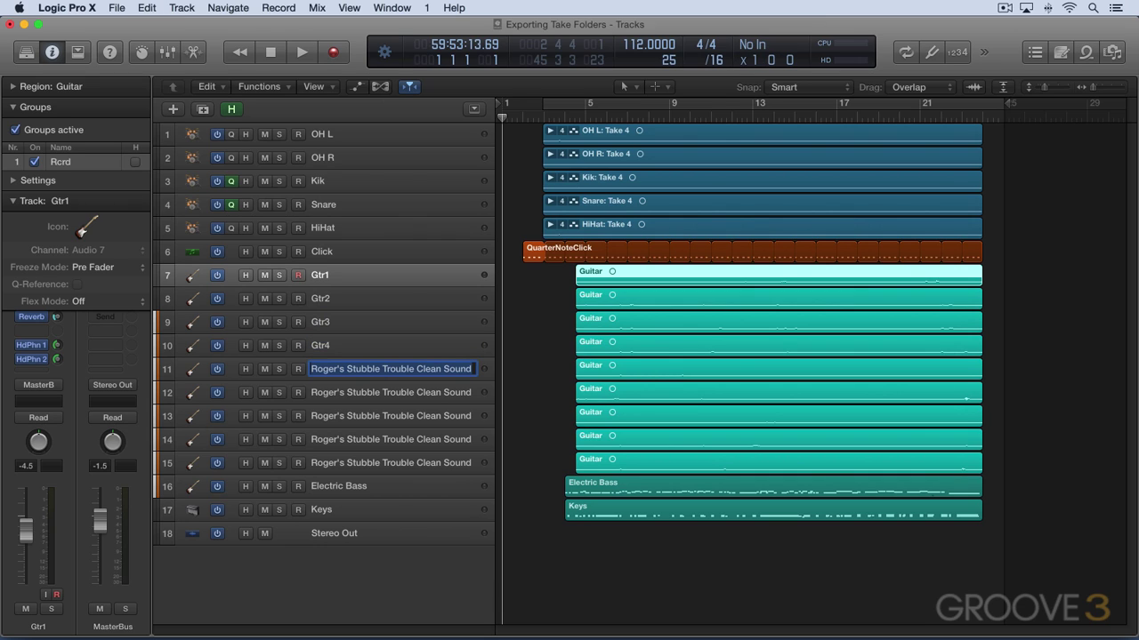
# Step: Rename tracks 11–15 to Gtr5 through Gtr9 and export all tracks as audio files again
pyautogui.write('Gtr')
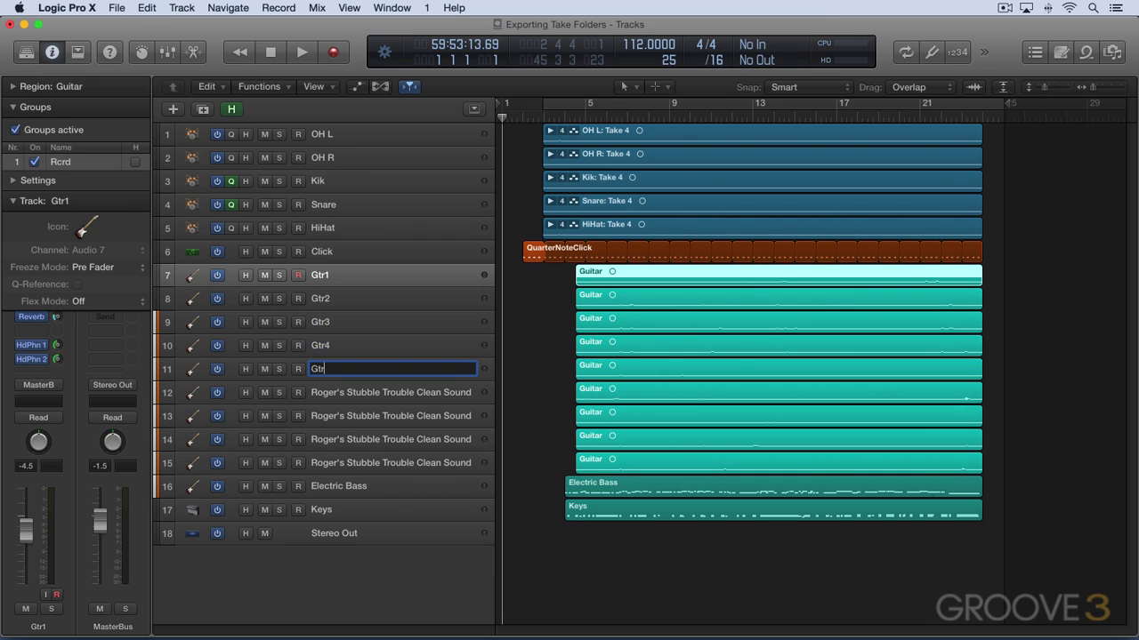
pyautogui.write('5')
pyautogui.press('Tab')
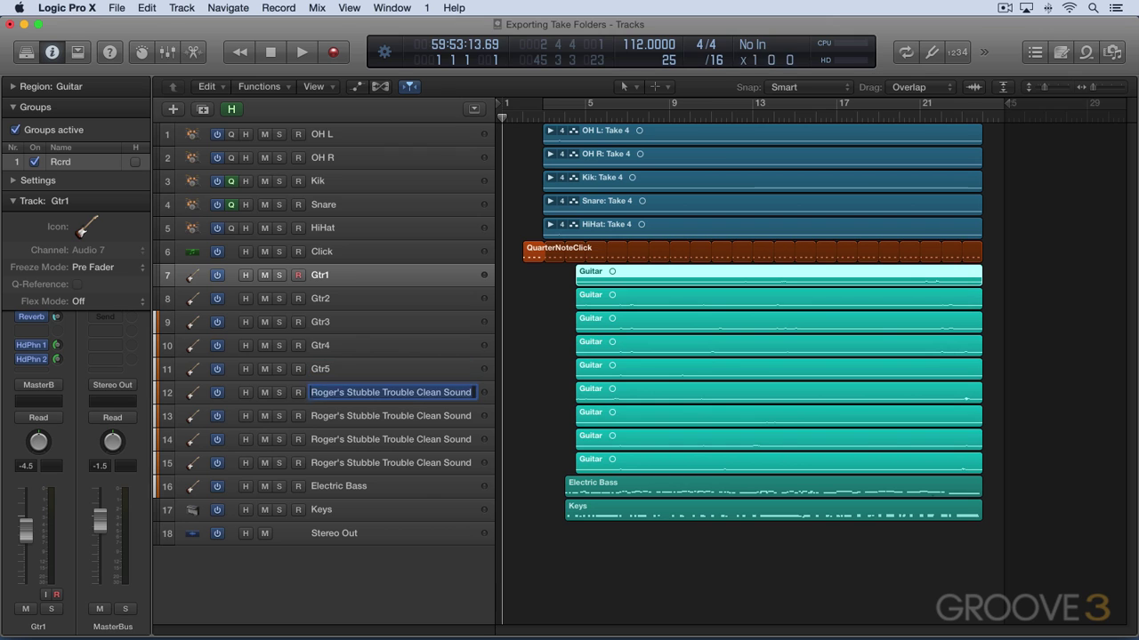
pyautogui.write('Gtr6')
pyautogui.press('Tab')
pyautogui.write('Gtr7')
pyautogui.press('Tab')
pyautogui.write('Gtr8')
pyautogui.press('Tab')
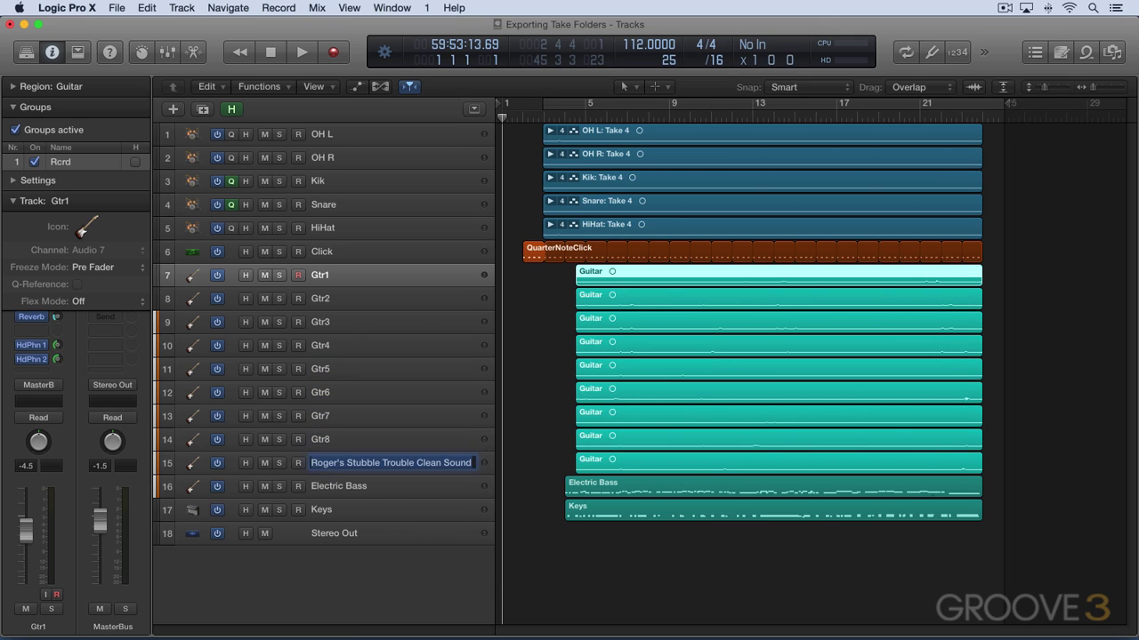
pyautogui.write('Gtr9')
pyautogui.press('Return')
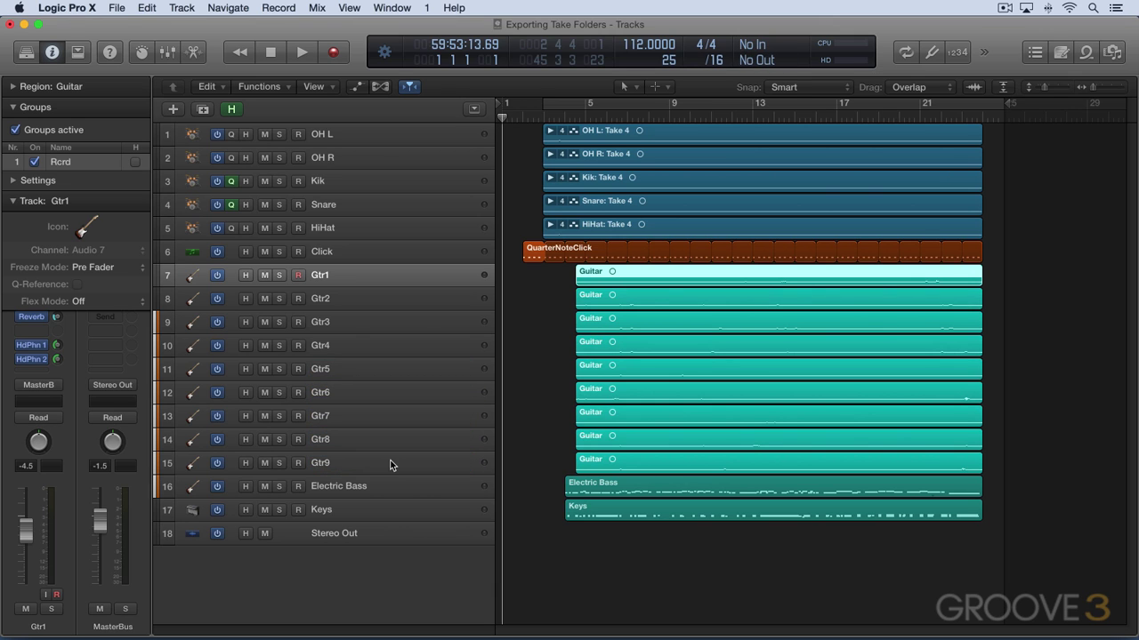
pyautogui.press('super+shift+e')
pyautogui.press('Return')
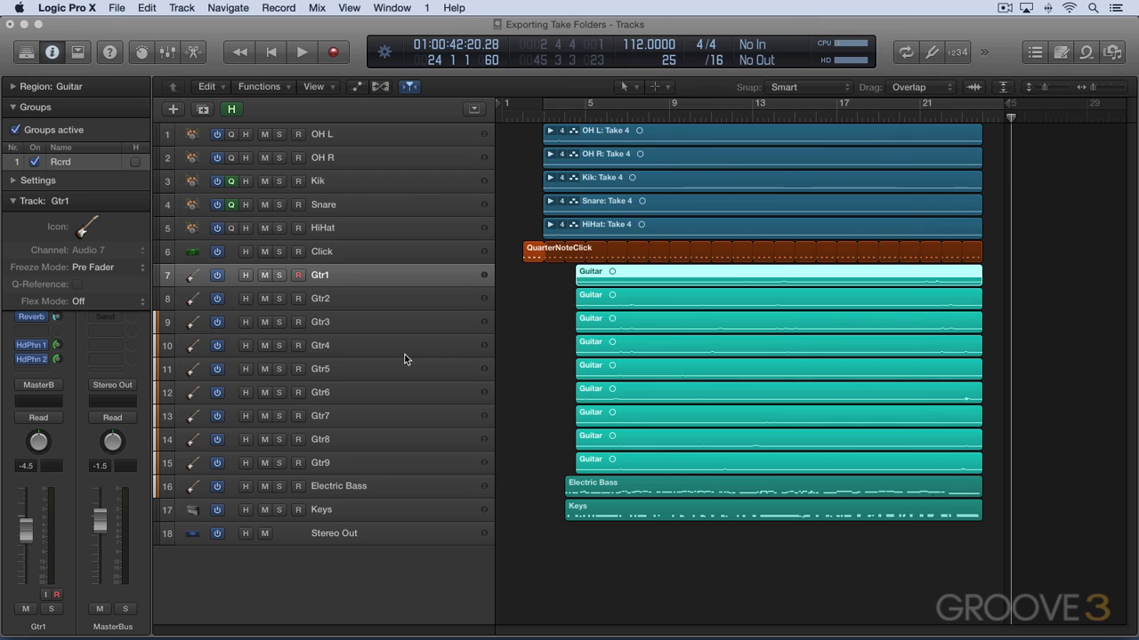
# Step: Clear the region selection, return the playhead to the start, and switch to Finder
pyautogui.click(536, 431)
pyautogui.press('Return')
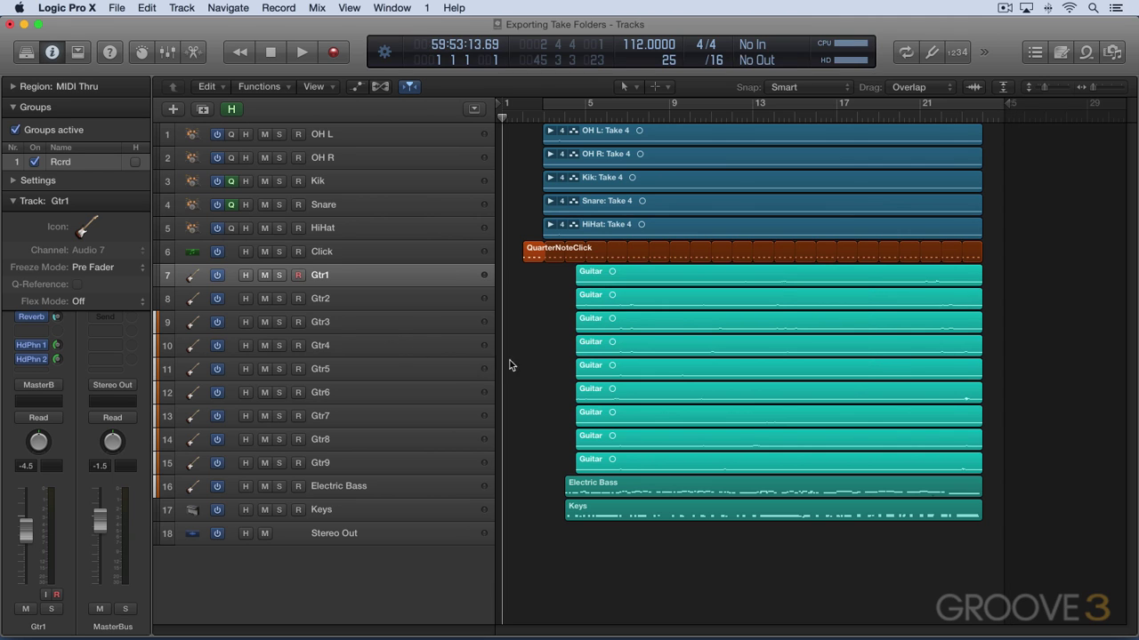
pyautogui.press('super+Tab')
pyautogui.click(529, 345)
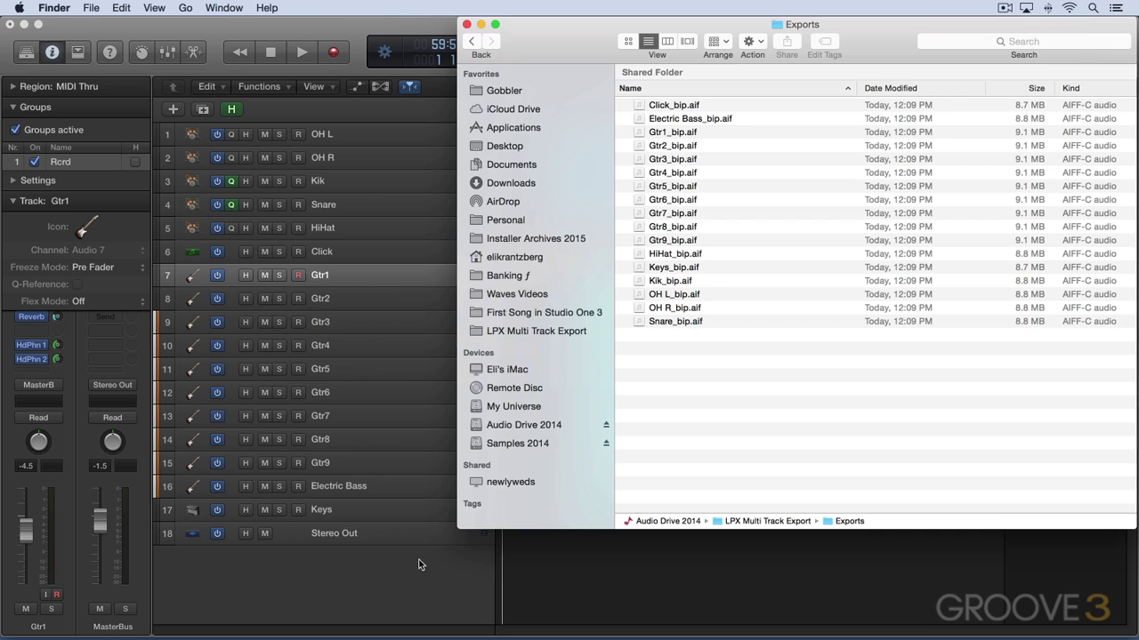
# Step: Return from Finder to the Logic Pro X project window
pyautogui.click(409, 597)
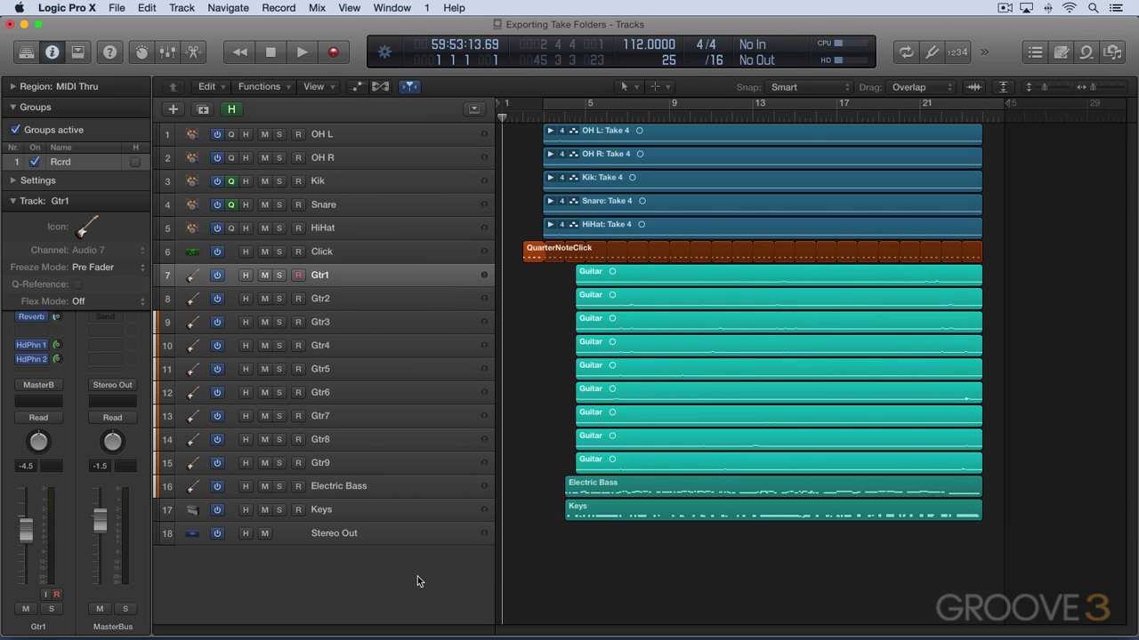